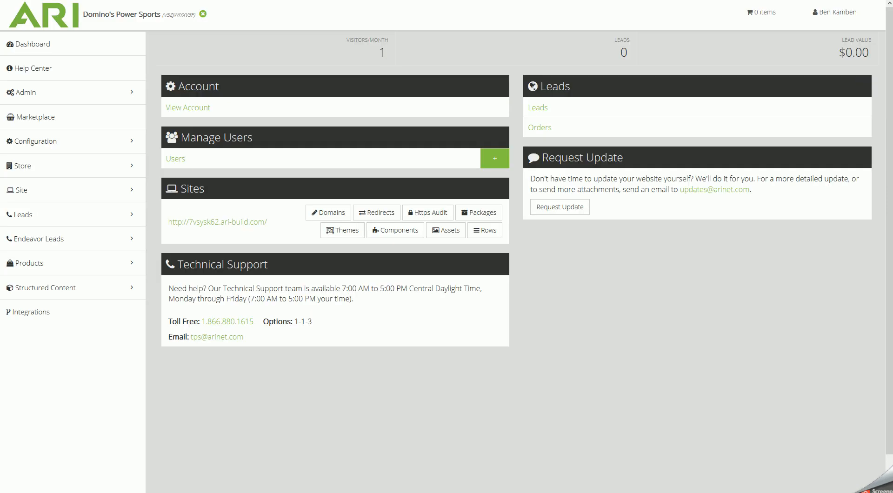
Step: Open the Domino's Power Sports account's site components and bring up the settings of the Showcase Home component
{"action": "left_click", "coordinate": [107, 18]}
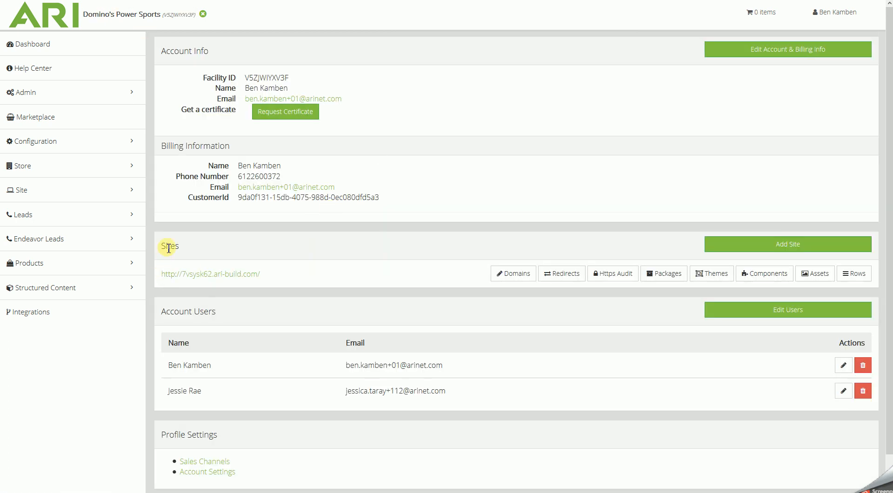
{"action": "left_click", "coordinate": [766, 275]}
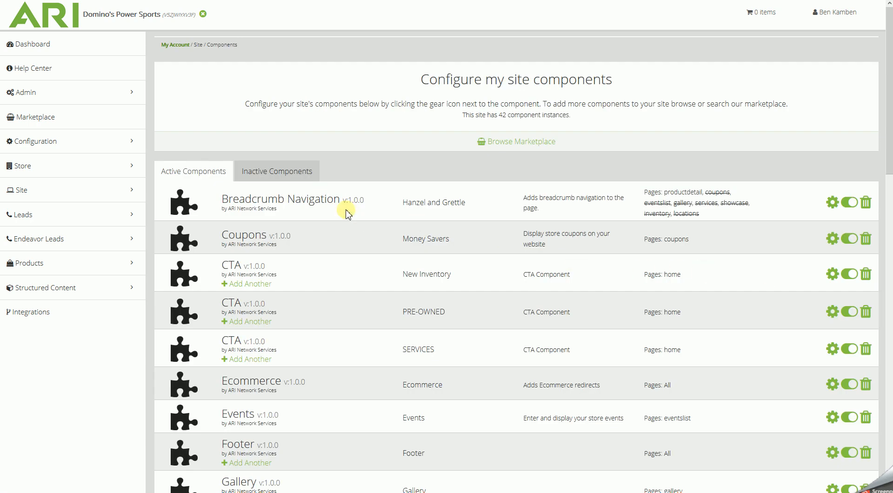
{"action": "scroll", "coordinate": [347, 213], "scroll_direction": "down", "scroll_amount": 9}
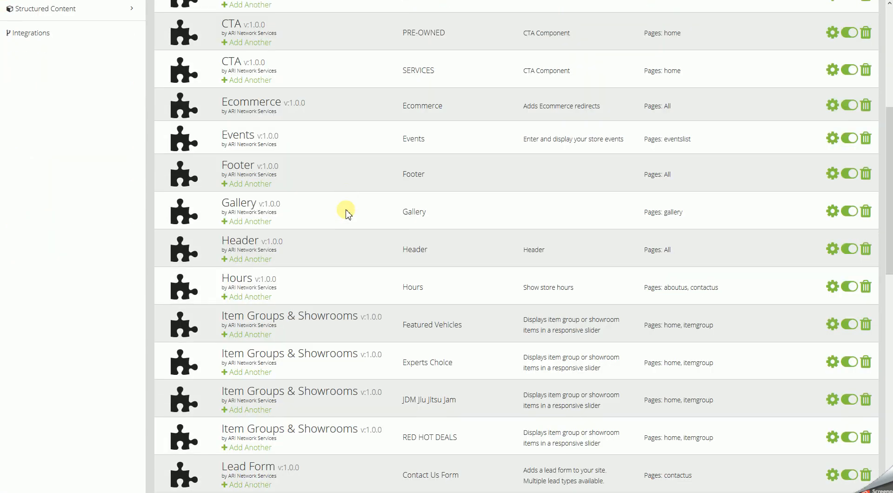
{"action": "scroll", "coordinate": [347, 211], "scroll_direction": "down", "scroll_amount": 8}
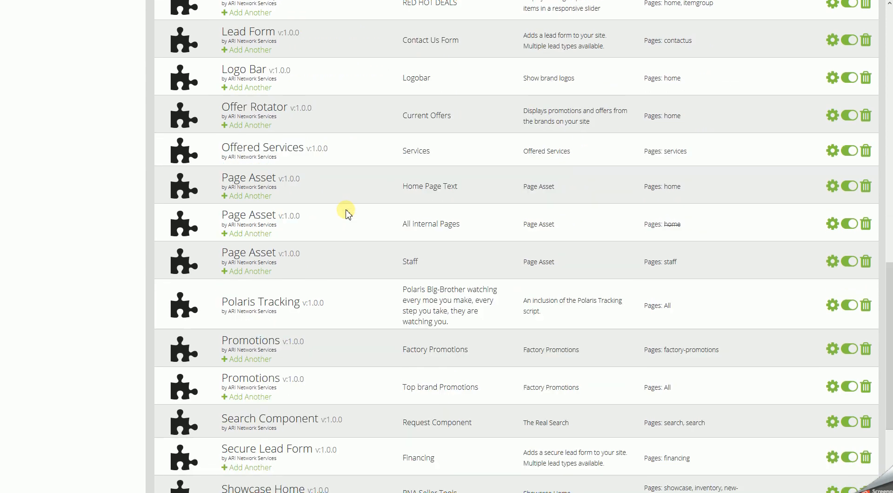
{"action": "scroll", "coordinate": [345, 211], "scroll_direction": "down", "scroll_amount": 1}
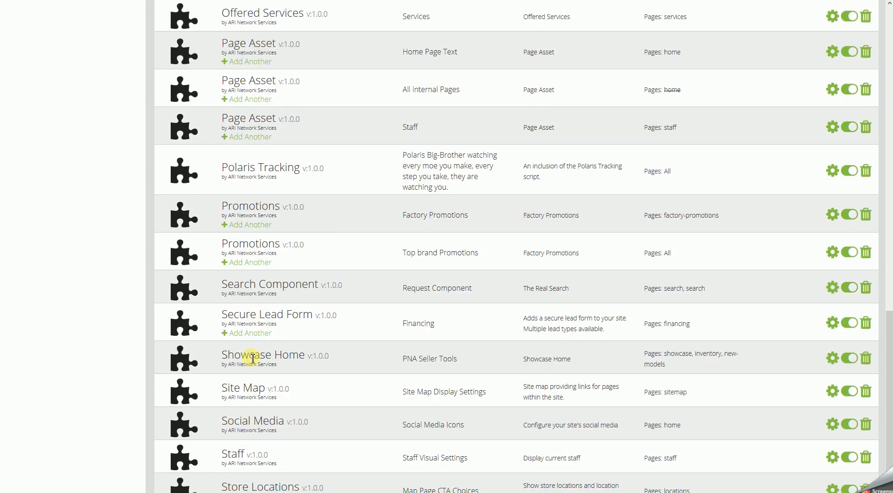
{"action": "left_click", "coordinate": [832, 361]}
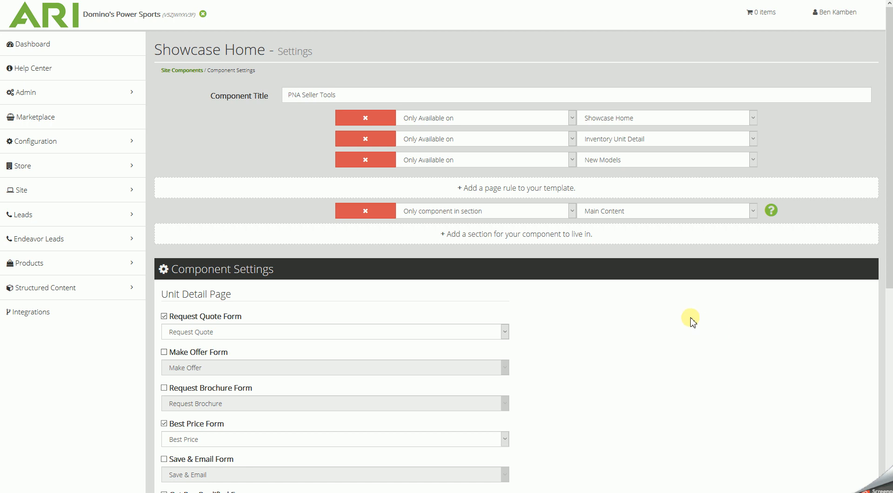
Step: Examine the Unit Detail Page lead form options and the external URL fields for test drive, trade value, insurance and financing
{"action": "scroll", "coordinate": [691, 320], "scroll_direction": "down", "scroll_amount": 3}
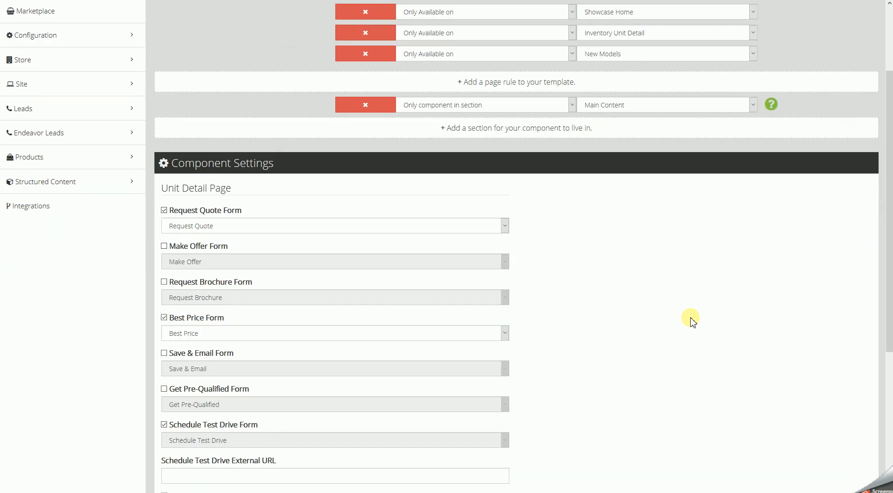
{"action": "scroll", "coordinate": [692, 321], "scroll_direction": "down", "scroll_amount": 1}
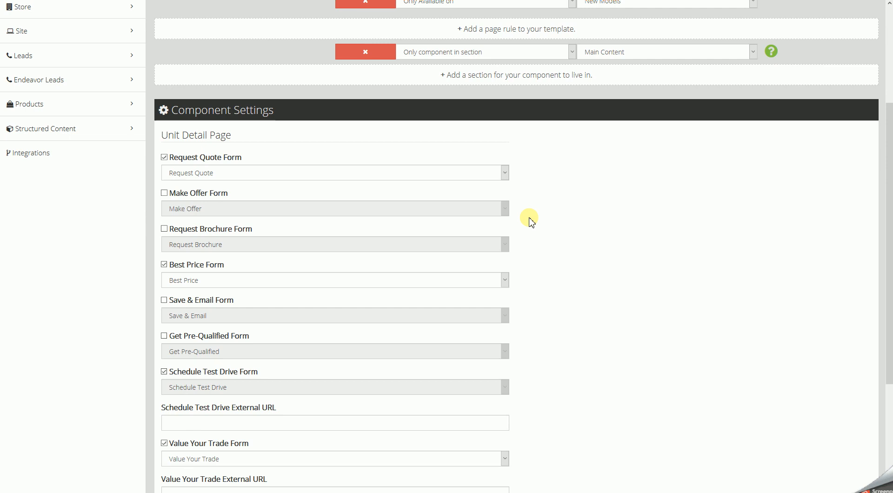
{"action": "scroll", "coordinate": [598, 225], "scroll_direction": "down", "scroll_amount": 1}
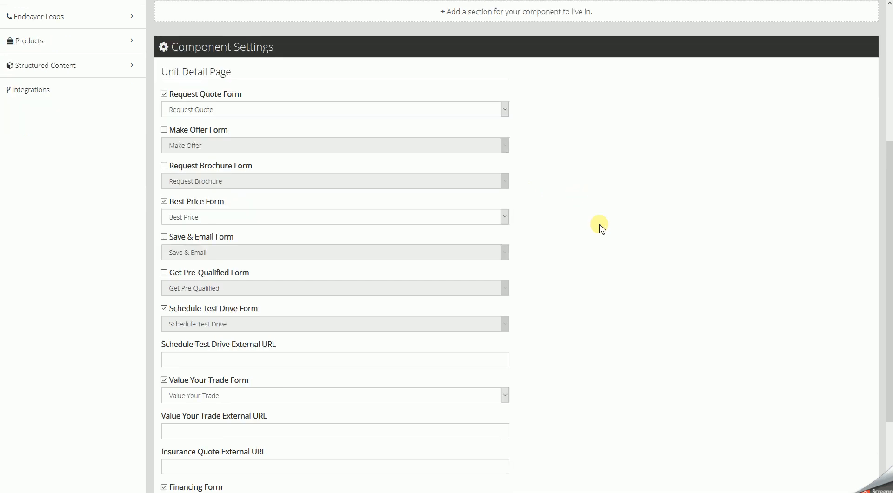
{"action": "scroll", "coordinate": [599, 225], "scroll_direction": "down", "scroll_amount": 2}
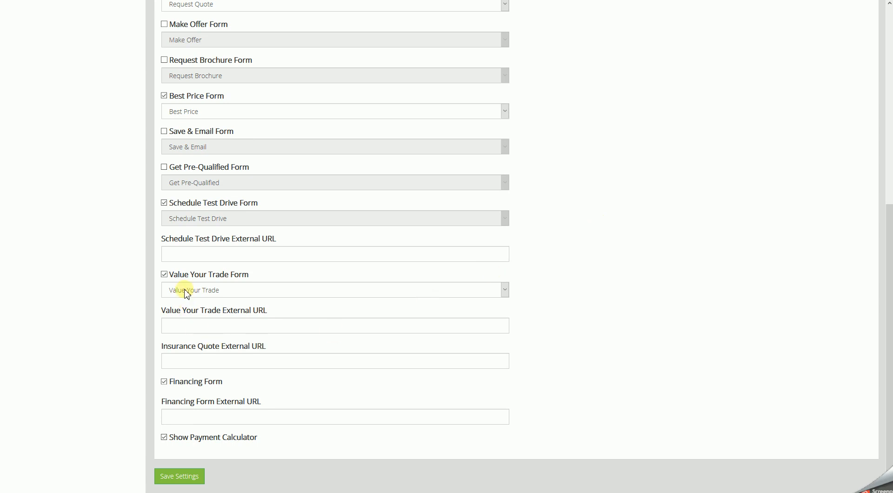
{"action": "left_click", "coordinate": [197, 327]}
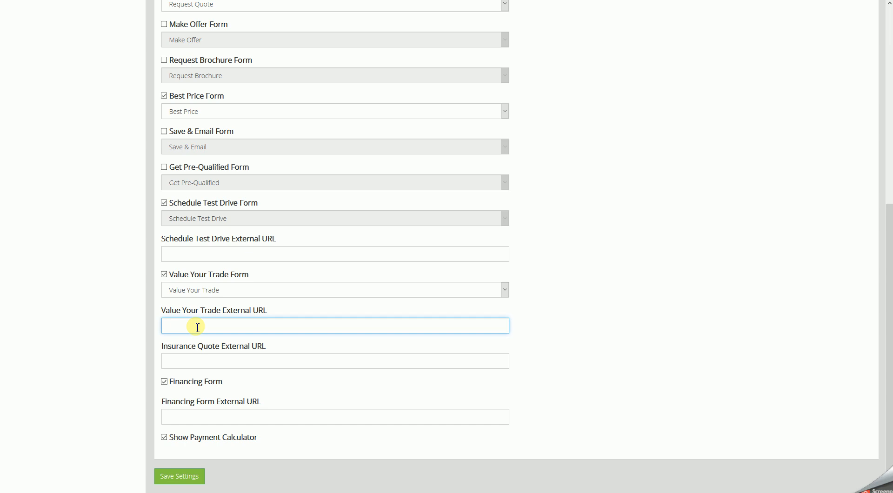
{"action": "left_click_drag", "start_coordinate": [271, 345], "coordinate": [161, 346]}
{"action": "left_click", "coordinate": [187, 361]}
{"action": "left_click_drag", "start_coordinate": [259, 400], "coordinate": [161, 401]}
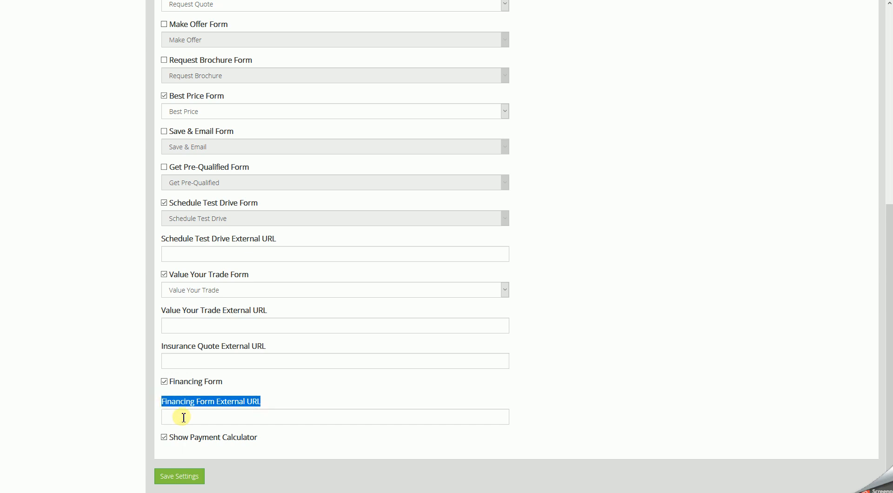
{"action": "left_click", "coordinate": [184, 417]}
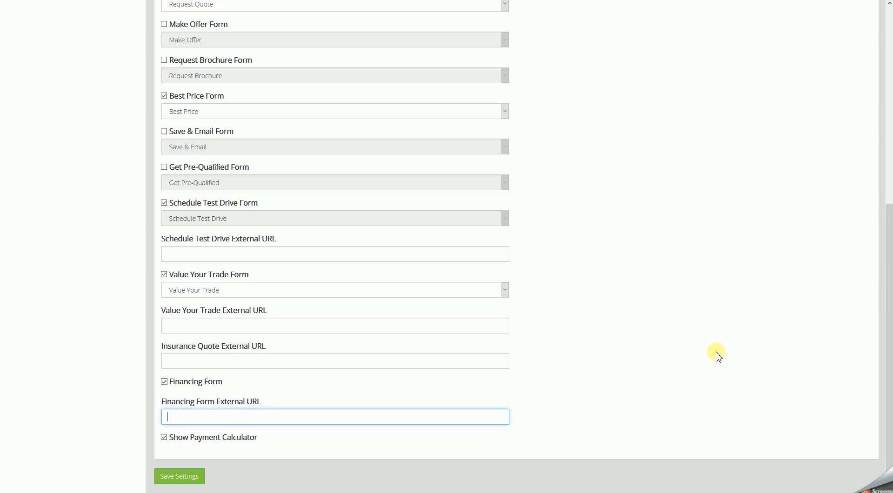
{"action": "scroll", "coordinate": [665, 330], "scroll_direction": "up", "scroll_amount": 5}
{"action": "scroll", "coordinate": [674, 343], "scroll_direction": "down", "scroll_amount": 2}
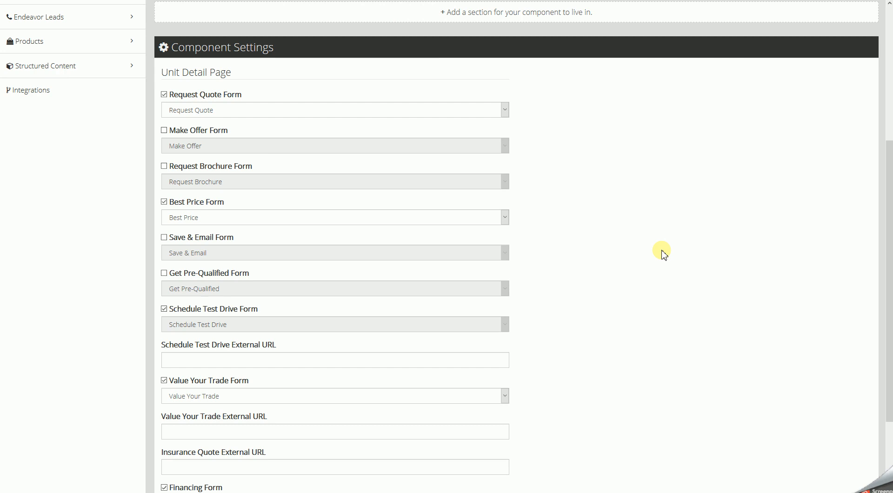
{"action": "scroll", "coordinate": [662, 253], "scroll_direction": "down", "scroll_amount": 3}
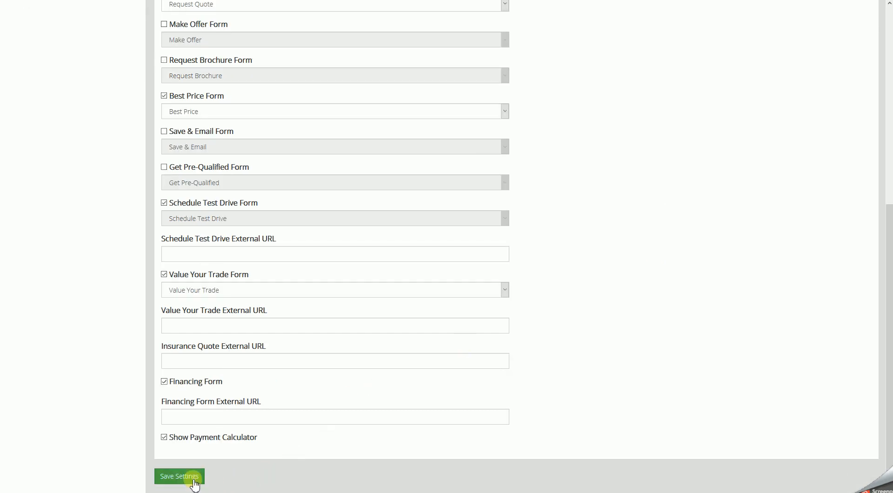
Step: Save the Showcase Home component settings and check where changes can be published
{"action": "left_click", "coordinate": [182, 478]}
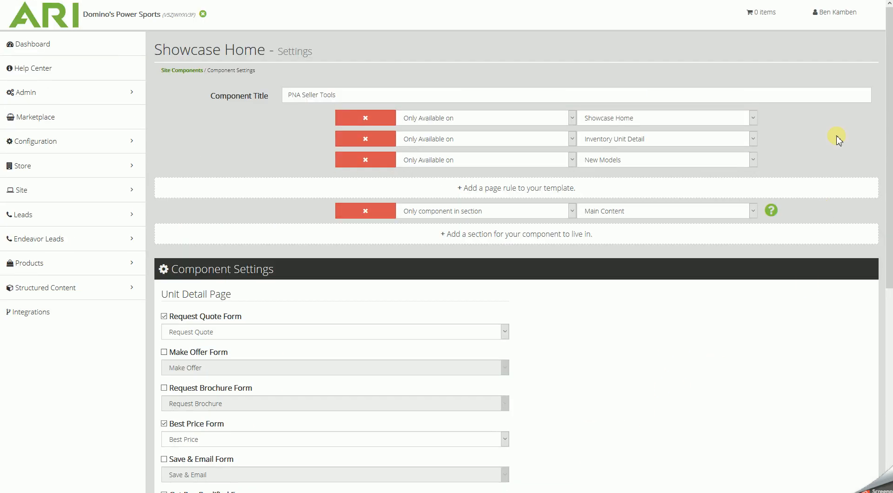
{"action": "left_click", "coordinate": [841, 19]}
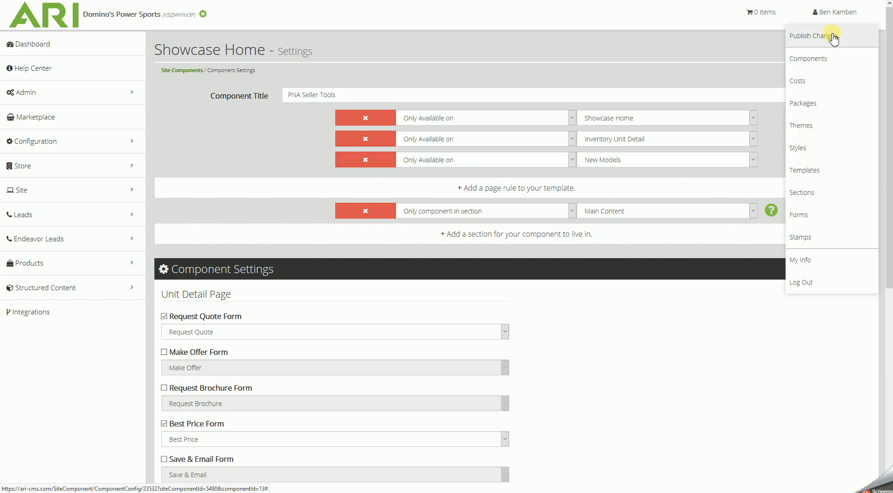
{"action": "left_click", "coordinate": [670, 17]}
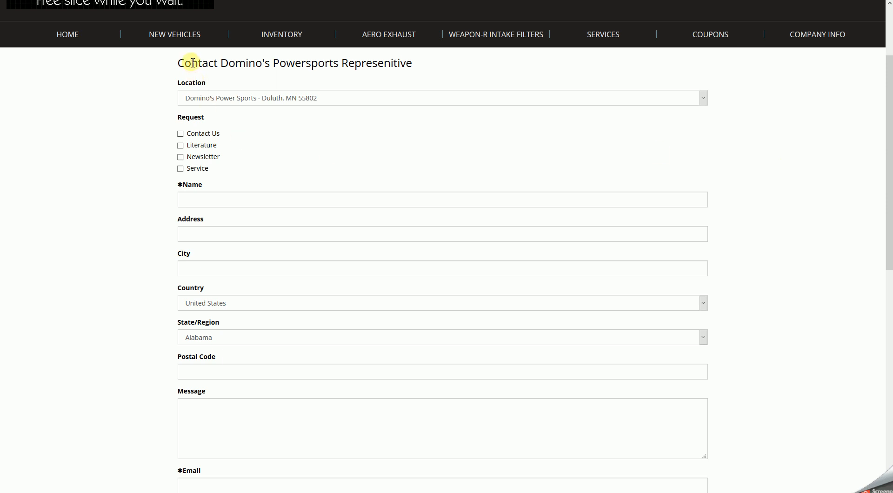
Step: Switch to the dealer website and examine the contact form's request options, required Name and Email fields, and submit area
{"action": "scroll", "coordinate": [296, 170], "scroll_direction": "down", "scroll_amount": 2}
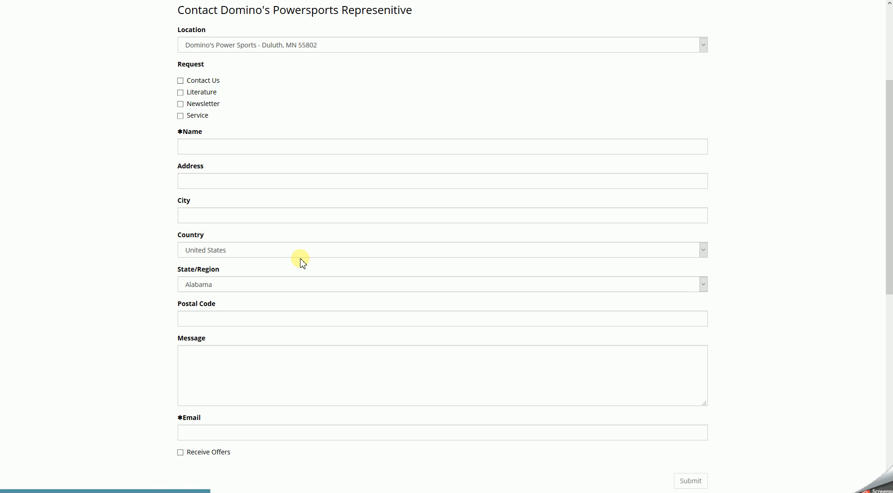
{"action": "scroll", "coordinate": [261, 243], "scroll_direction": "down", "scroll_amount": 4}
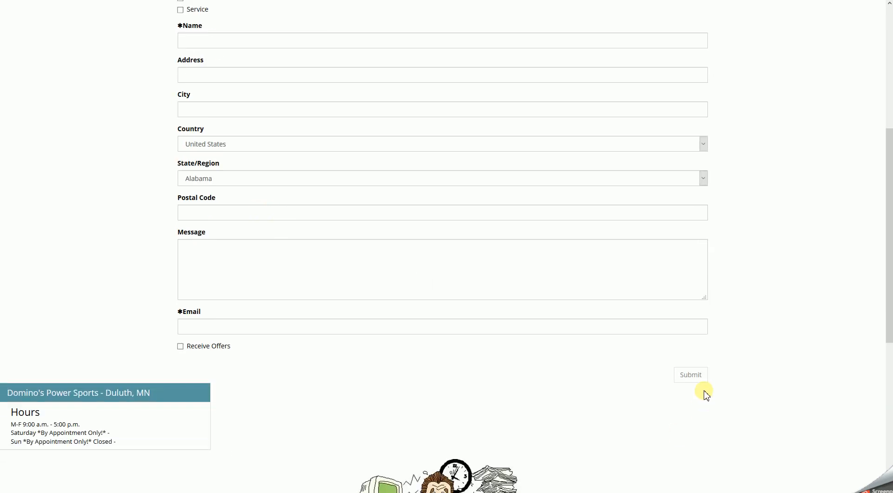
{"action": "scroll", "coordinate": [400, 225], "scroll_direction": "up", "scroll_amount": 6}
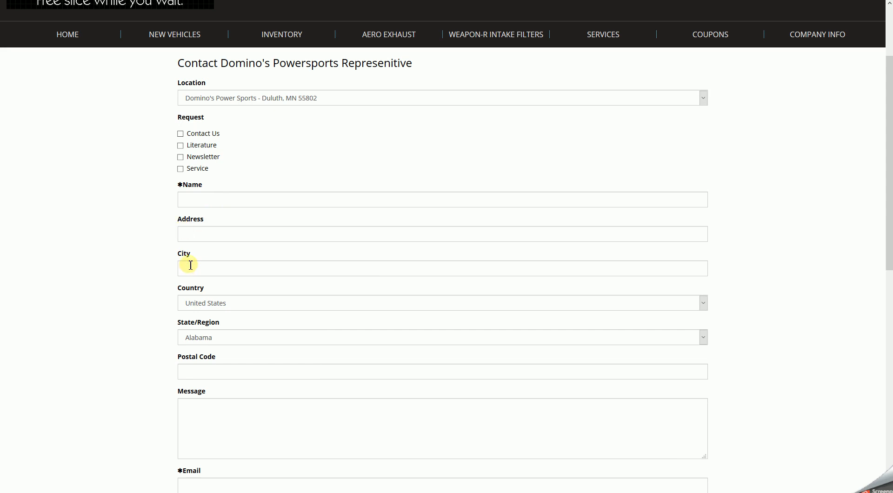
{"action": "left_click_drag", "start_coordinate": [209, 185], "coordinate": [176, 191]}
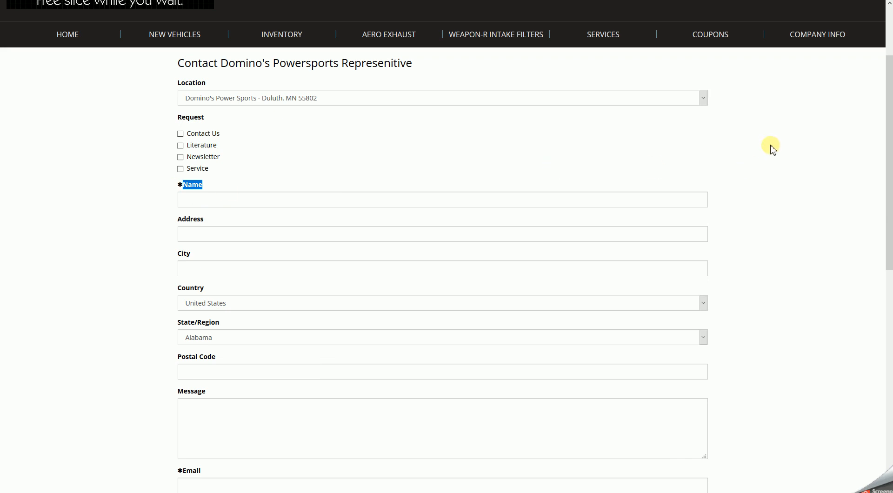
{"action": "left_click", "coordinate": [794, 146]}
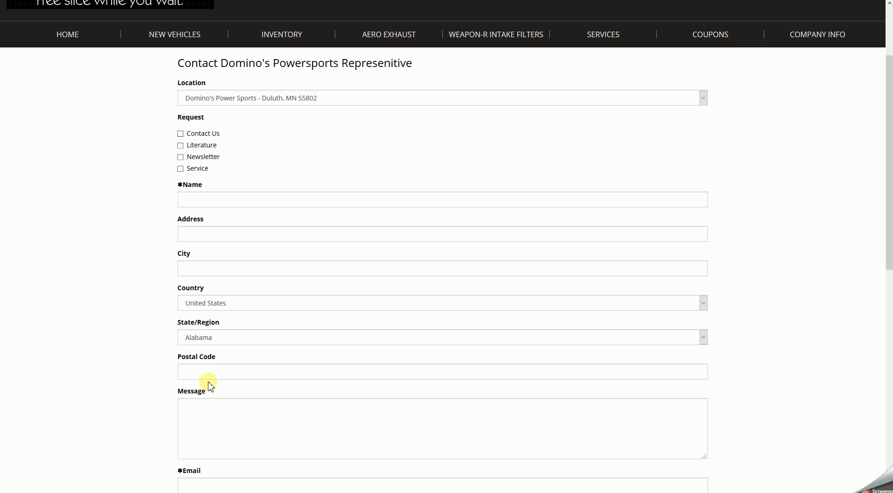
{"action": "left_click_drag", "start_coordinate": [205, 185], "coordinate": [182, 187]}
{"action": "scroll", "coordinate": [454, 235], "scroll_direction": "down", "scroll_amount": 5}
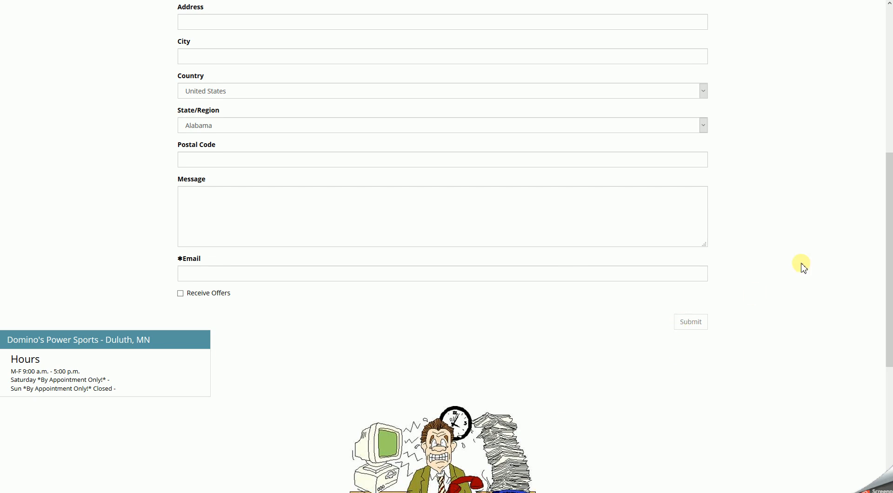
{"action": "scroll", "coordinate": [803, 268], "scroll_direction": "up", "scroll_amount": 5}
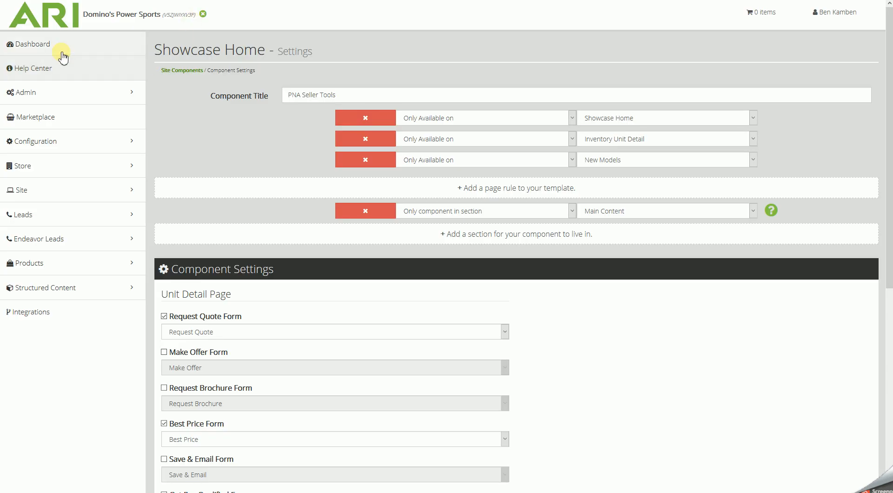
Step: Return to the CMS dashboard, expand the Request Update form, and examine its description and attachment fields
{"action": "left_click", "coordinate": [53, 46]}
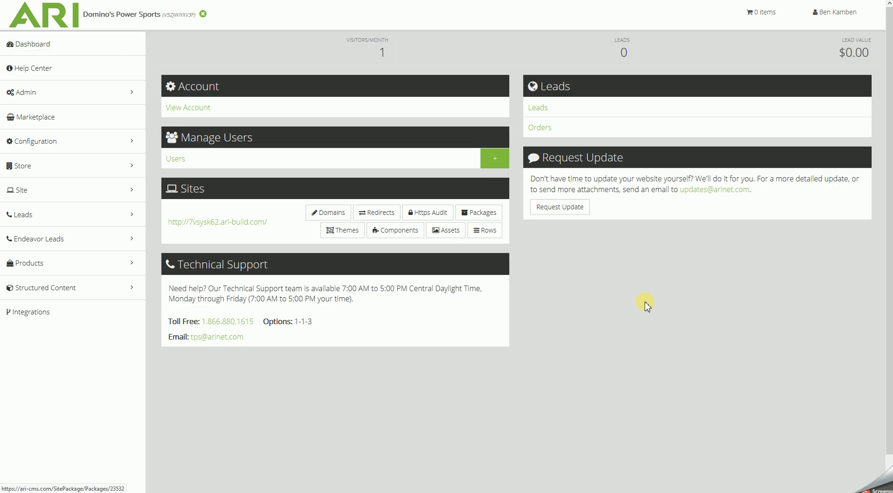
{"action": "left_click", "coordinate": [562, 208]}
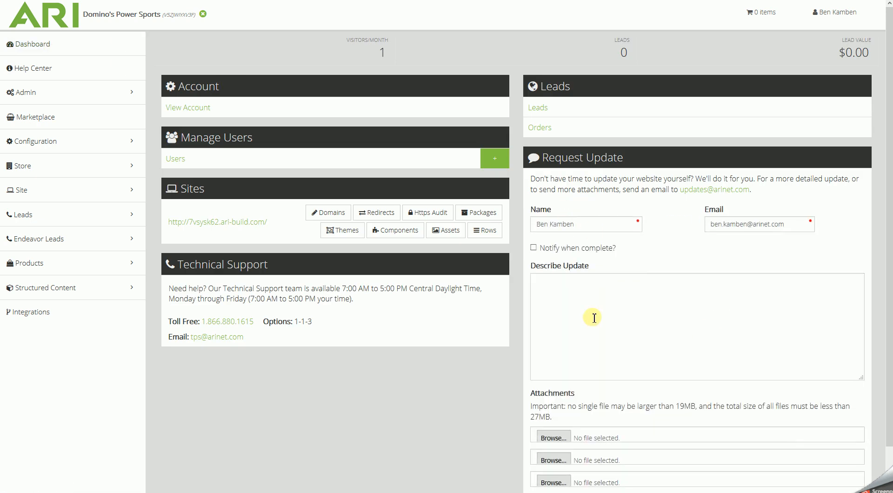
{"action": "left_click", "coordinate": [557, 285]}
{"action": "scroll", "coordinate": [729, 293], "scroll_direction": "down", "scroll_amount": 2}
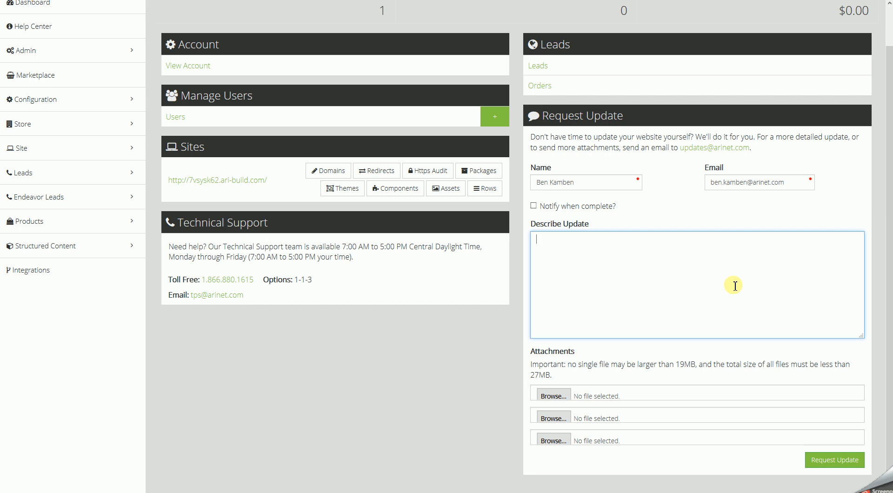
{"action": "left_click_drag", "start_coordinate": [578, 352], "coordinate": [534, 354]}
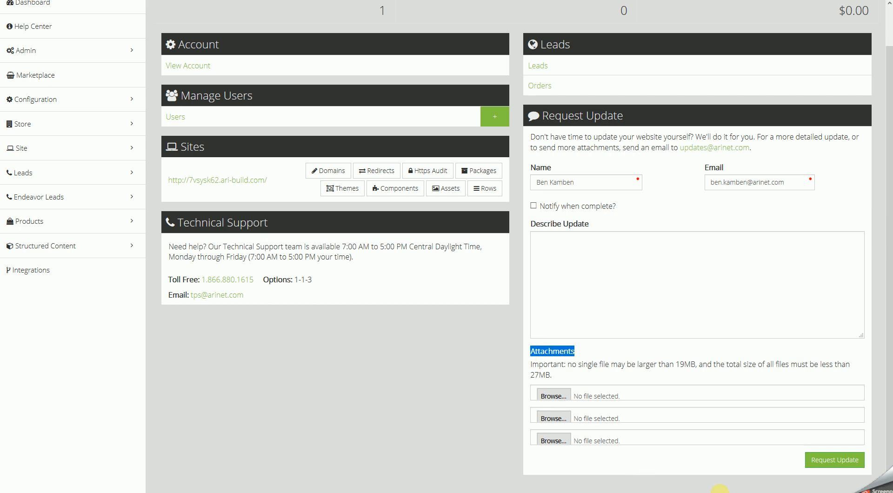
{"action": "left_click", "coordinate": [820, 462]}
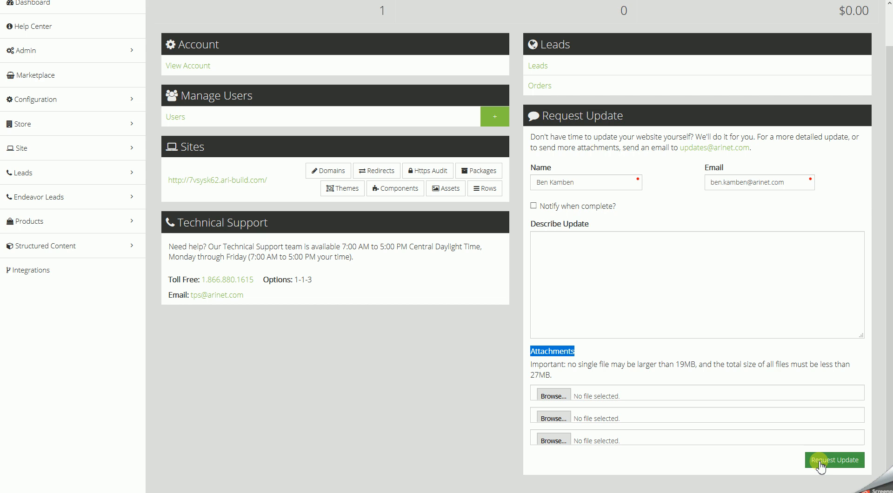
{"action": "scroll", "coordinate": [723, 399], "scroll_direction": "up", "scroll_amount": 1}
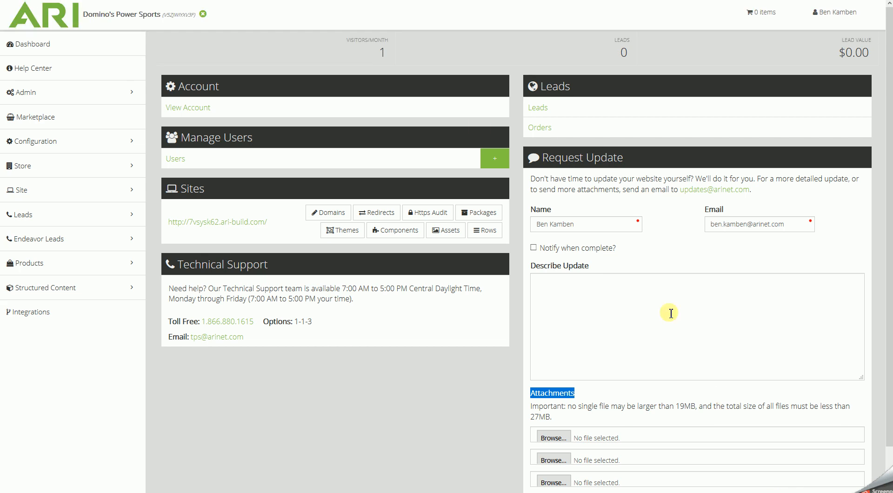